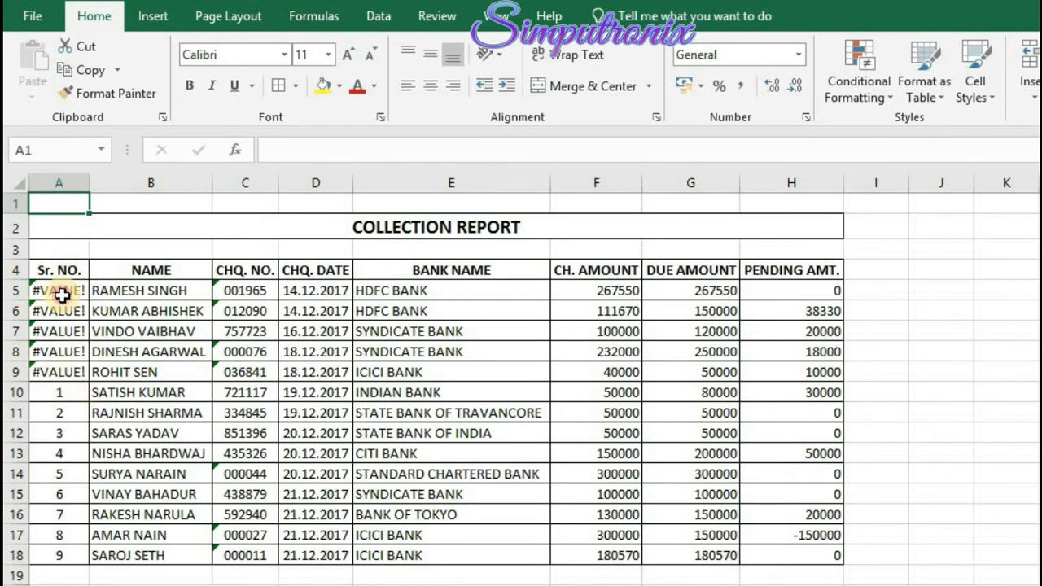
Step: Enter 1 as the first serial number in cell A5 of the collection report
click(61, 291)
text(1)
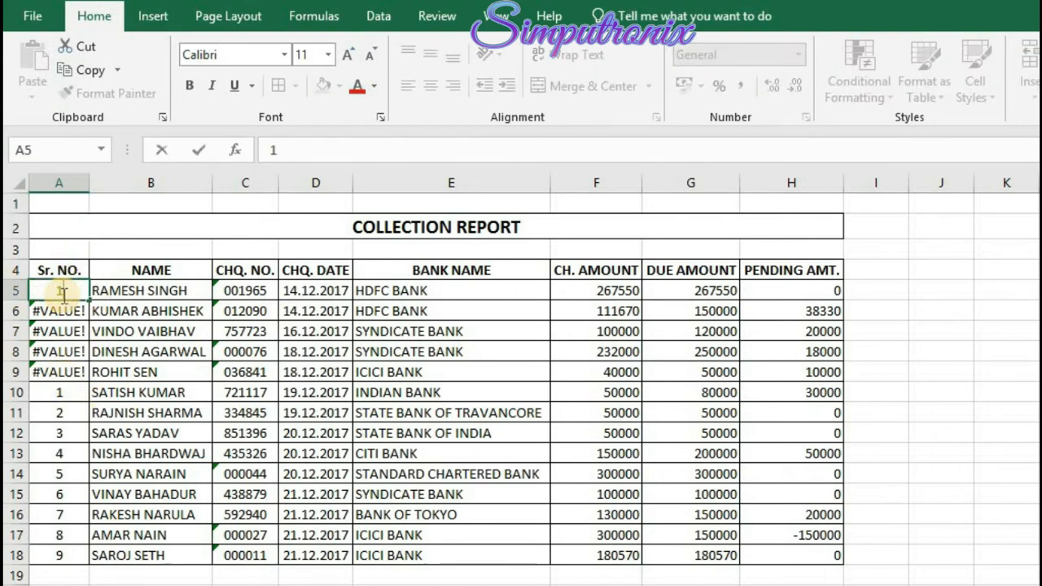
click(48, 393)
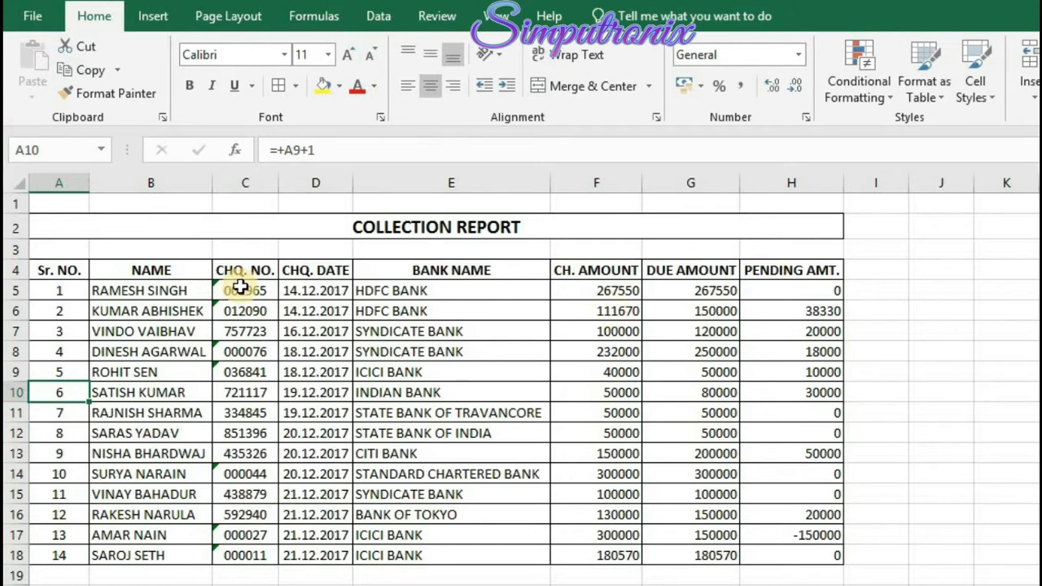
Step: Start a Subtotal on the table A4:H18, grouped at each change in CHQ. DATE
drag(50, 269, 802, 555)
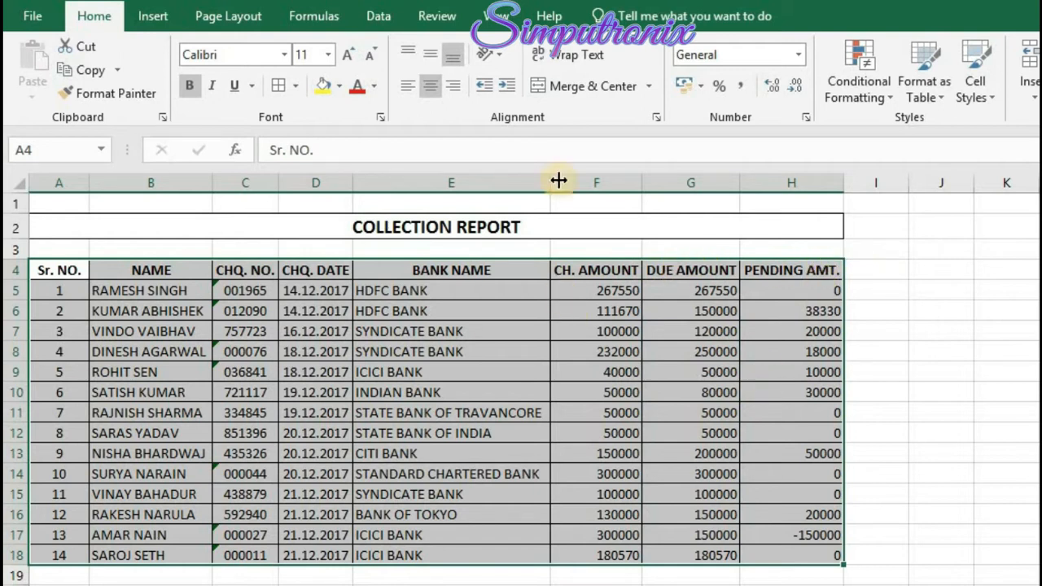
click(379, 17)
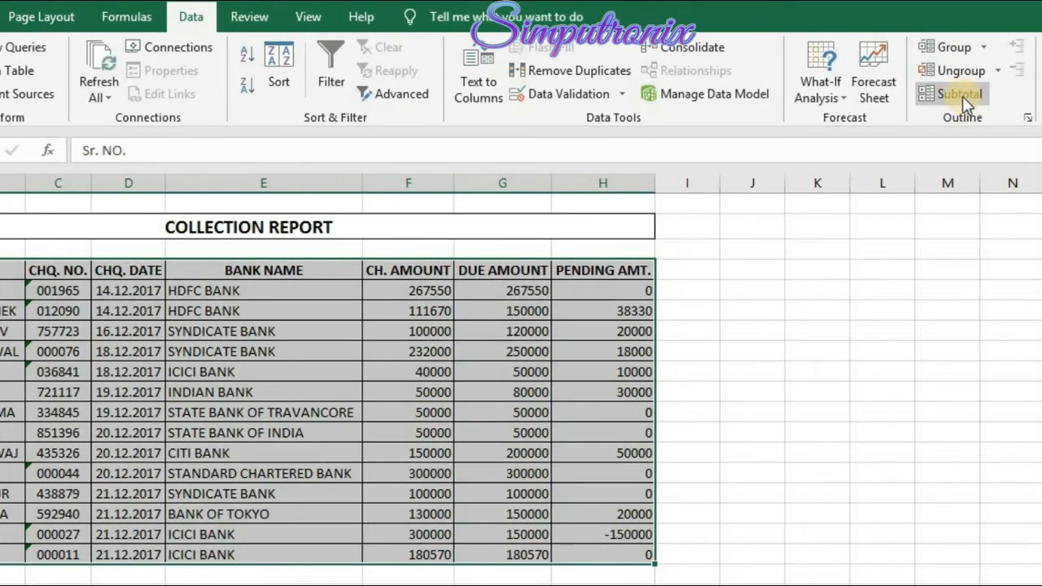
click(960, 94)
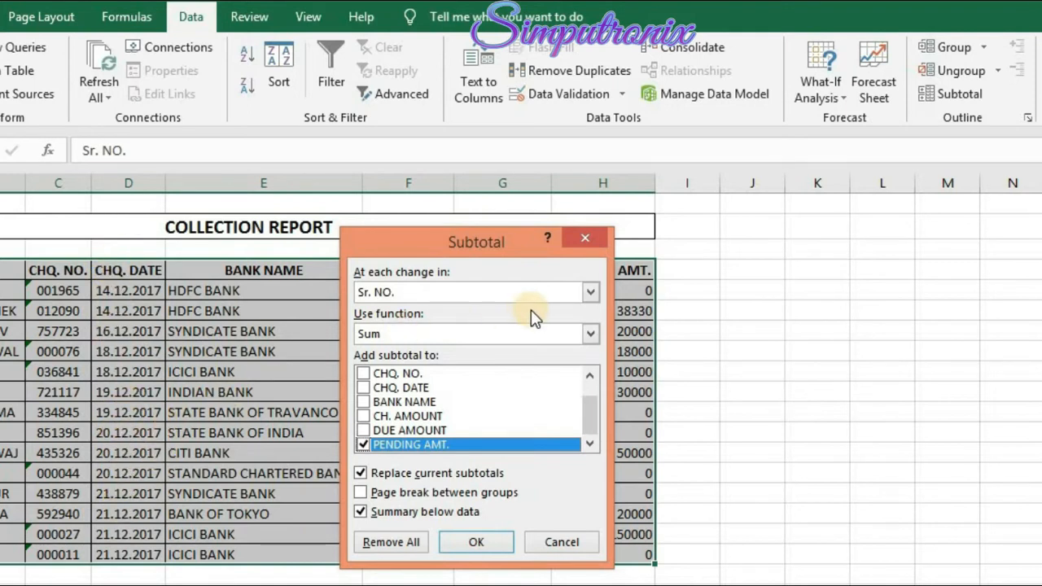
click(593, 292)
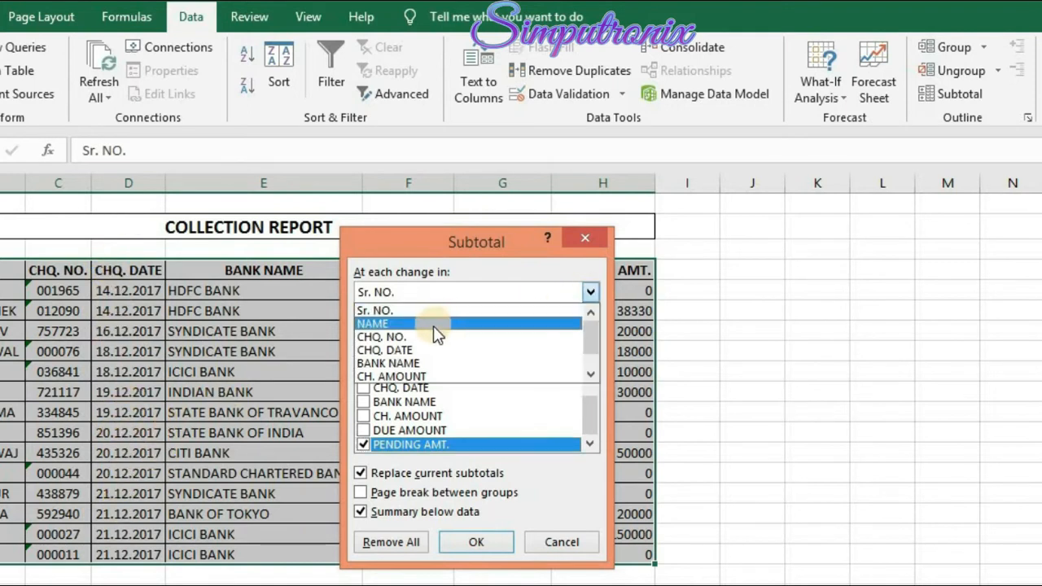
click(412, 350)
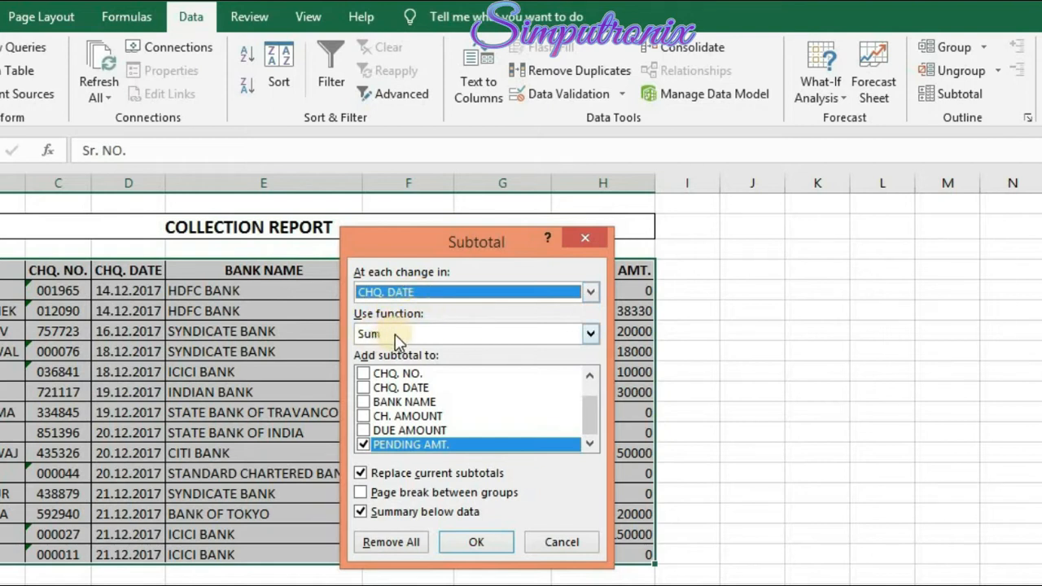
Step: Use the Sum function on CH. AMOUNT only, excluding PENDING AMT., and apply the subtotals
click(460, 332)
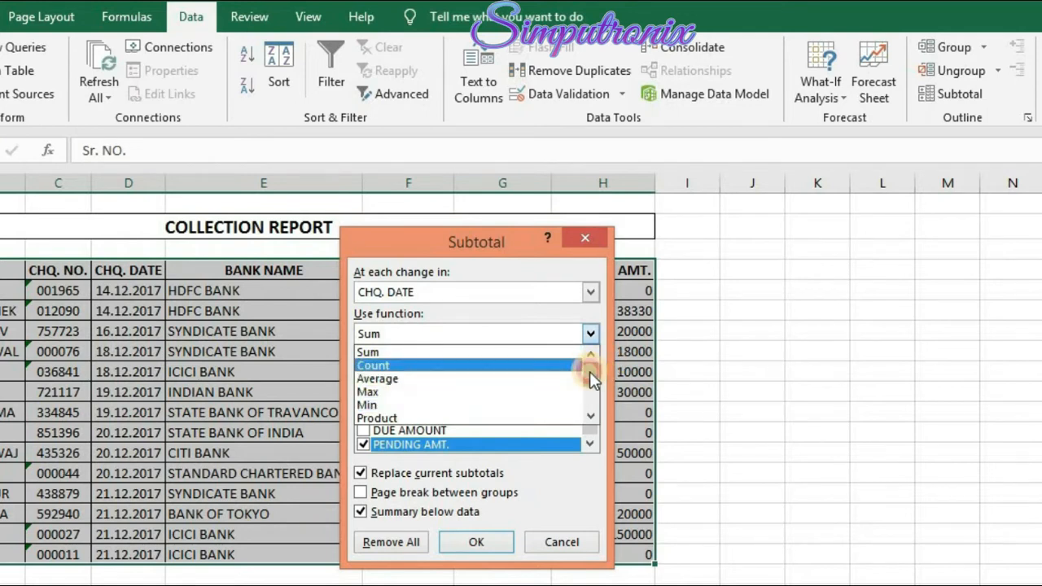
mouse_move(589, 372)
mouse_down()
mouse_move(590, 403)
mouse_move(593, 357)
mouse_up()
click(376, 353)
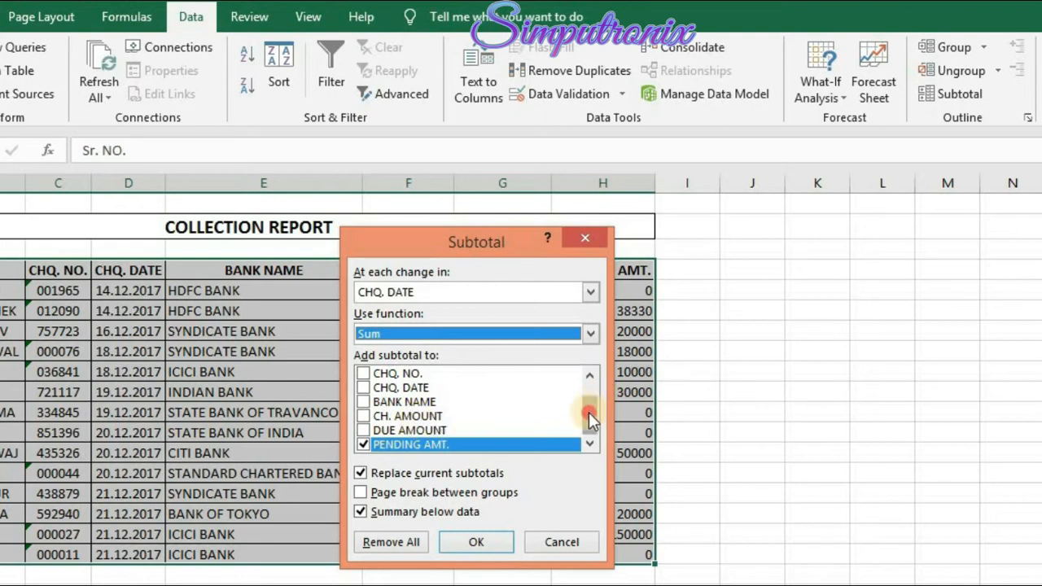
click(367, 416)
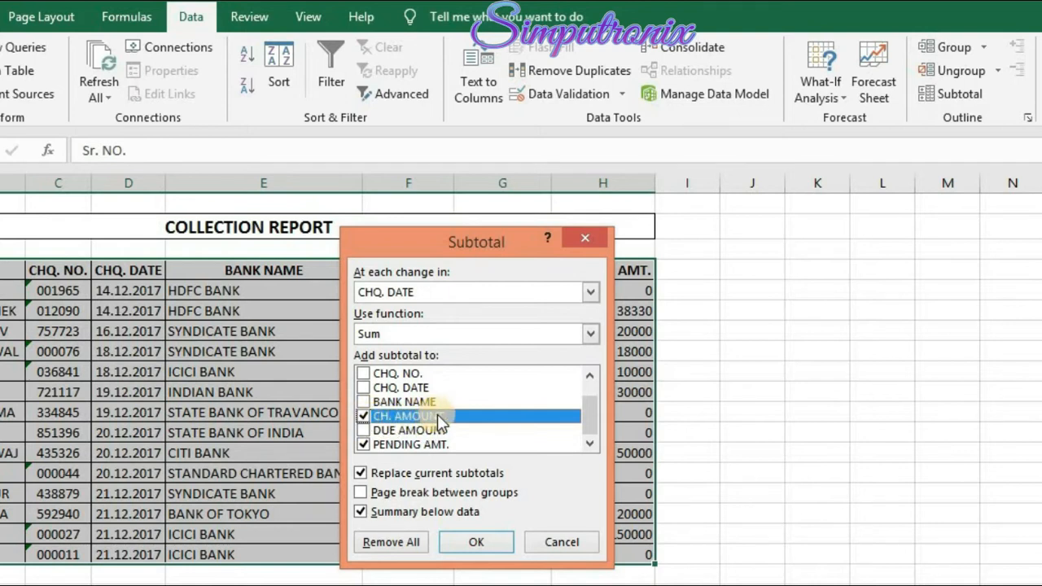
click(366, 444)
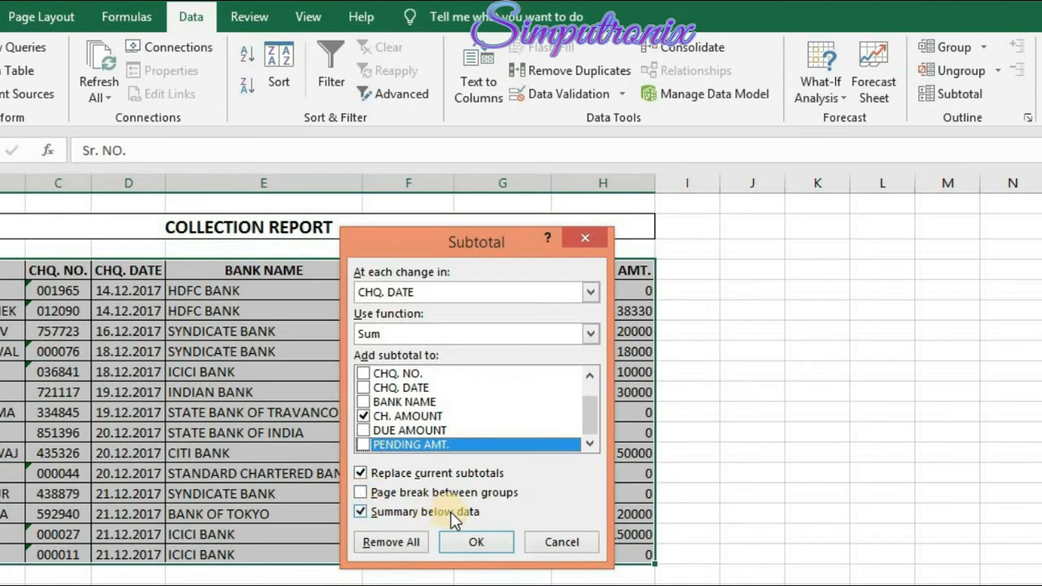
click(480, 544)
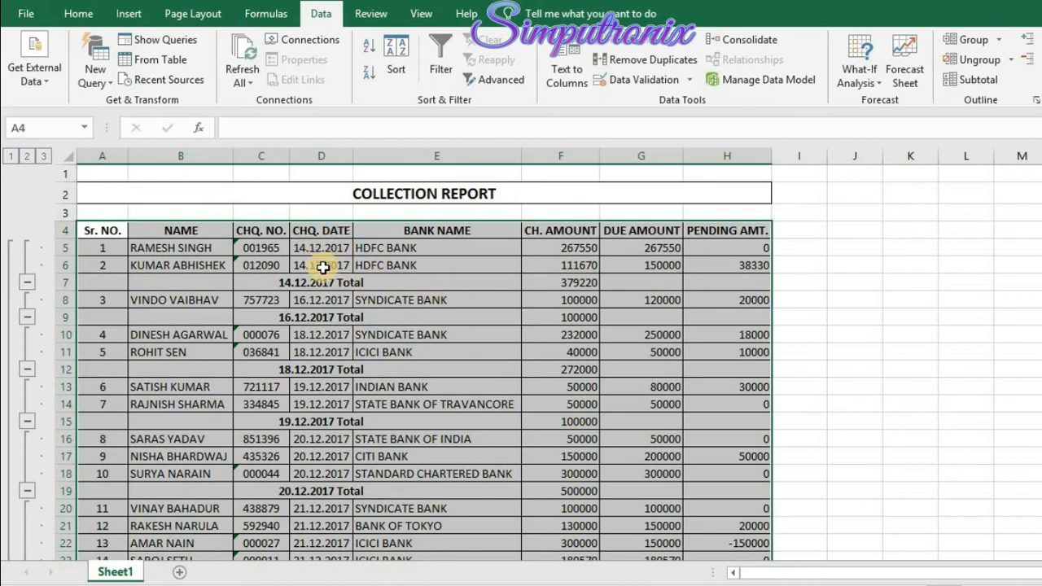
Step: Examine the CH. AMOUNT subtotal formula for 14.12.2017 and the Grand Total formula at the end of the table
click(577, 283)
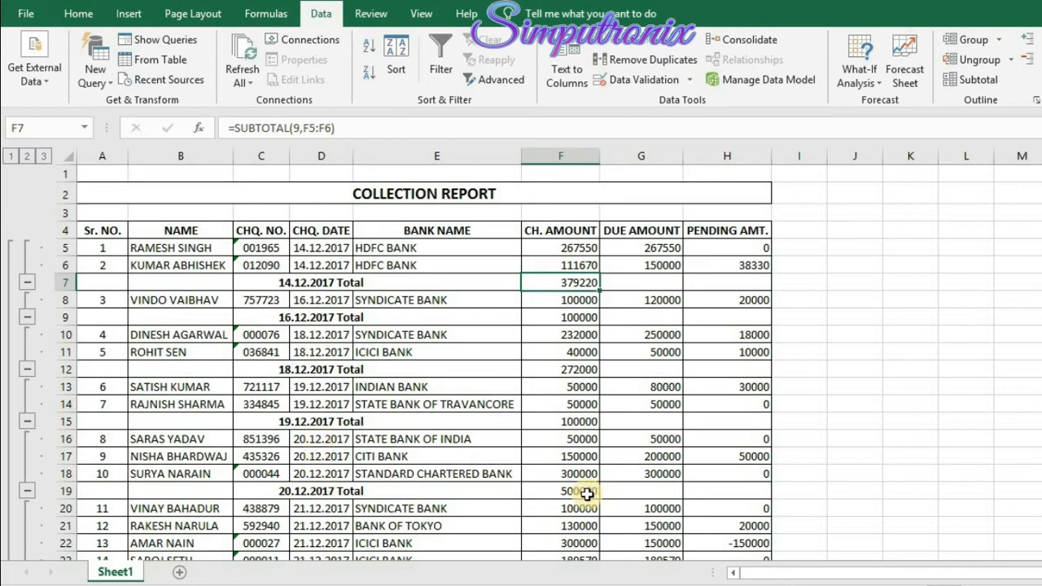
click(387, 505)
key(Down)
key(Down)
key(Down)
key(Down)
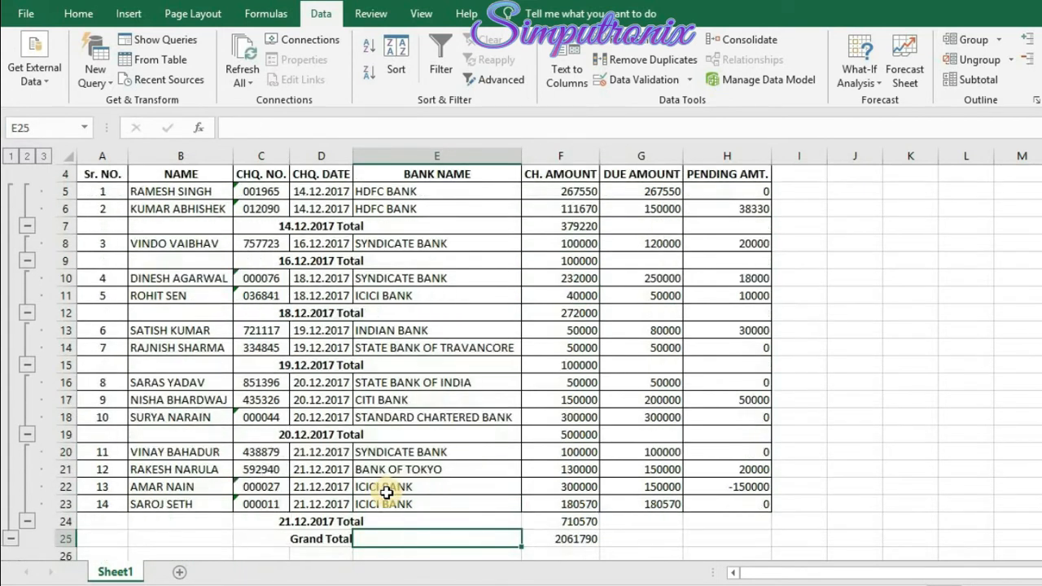
key(Right)
key(Down)
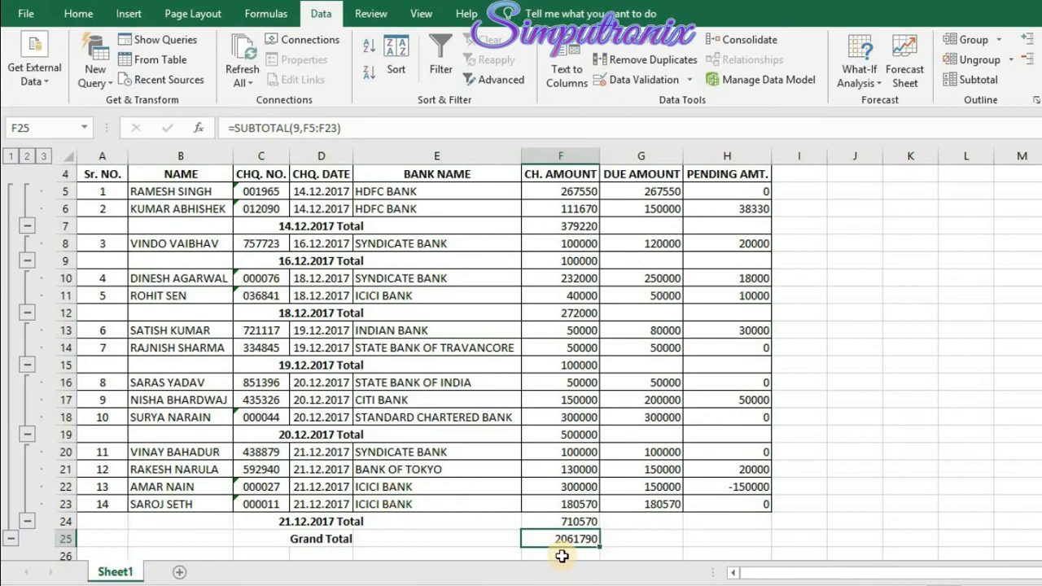
Step: Select the collection table from the Sr. NO. header through the last record, A4:H23
click(107, 173)
key(shift+Right)
key(shift+Right)
key(shift+Right)
key(shift+Right)
key(shift+Right)
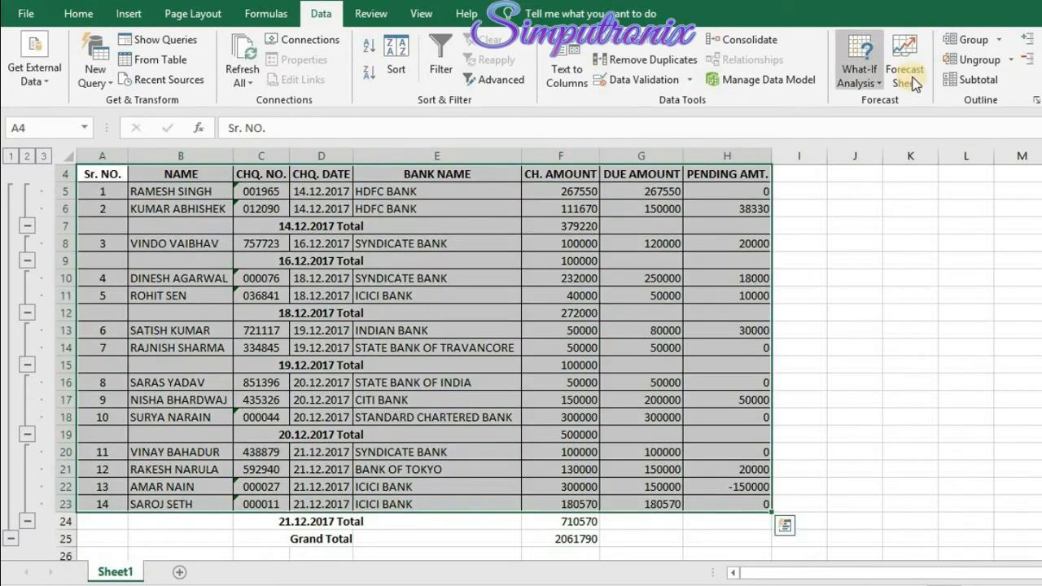
click(969, 80)
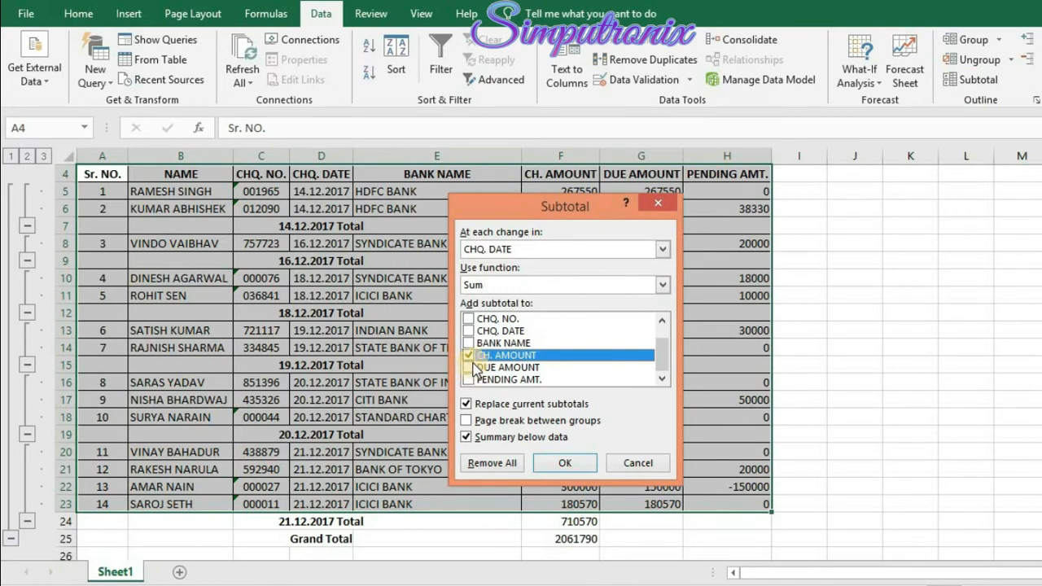
click(662, 285)
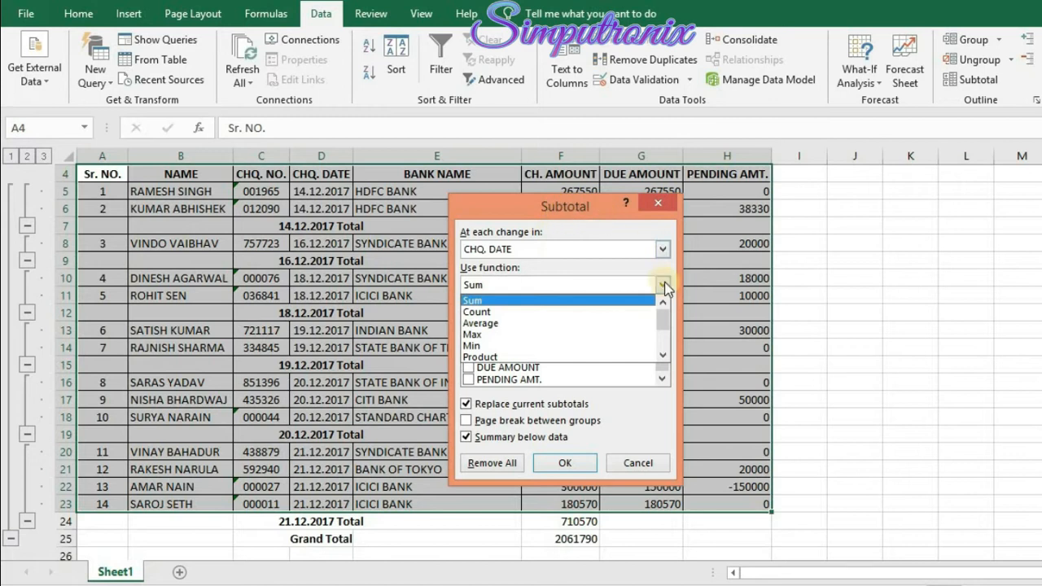
click(647, 463)
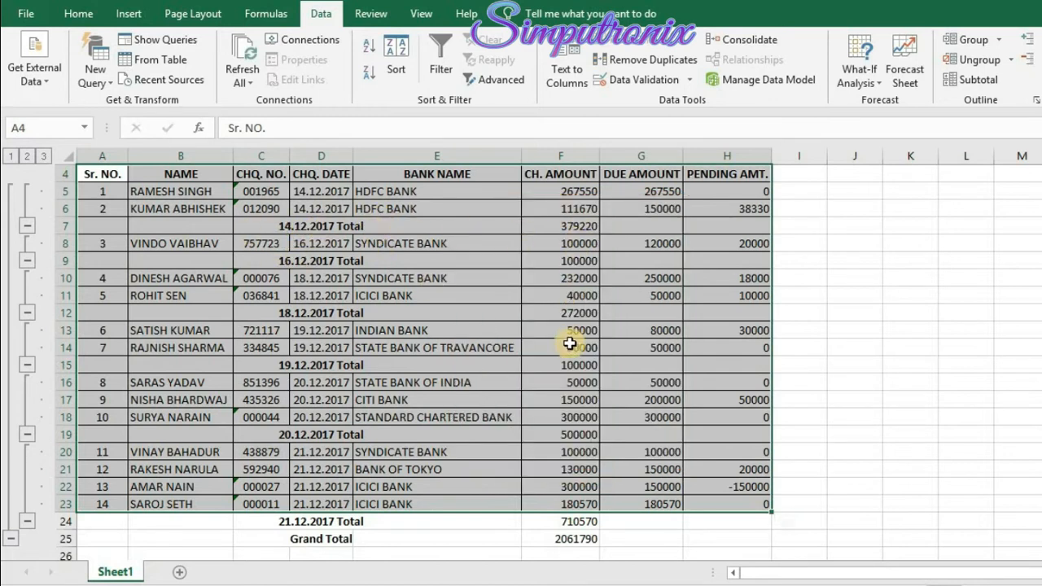
Step: Replace the current subtotals with sums of CH. AMOUNT at each change in BANK NAME
click(980, 79)
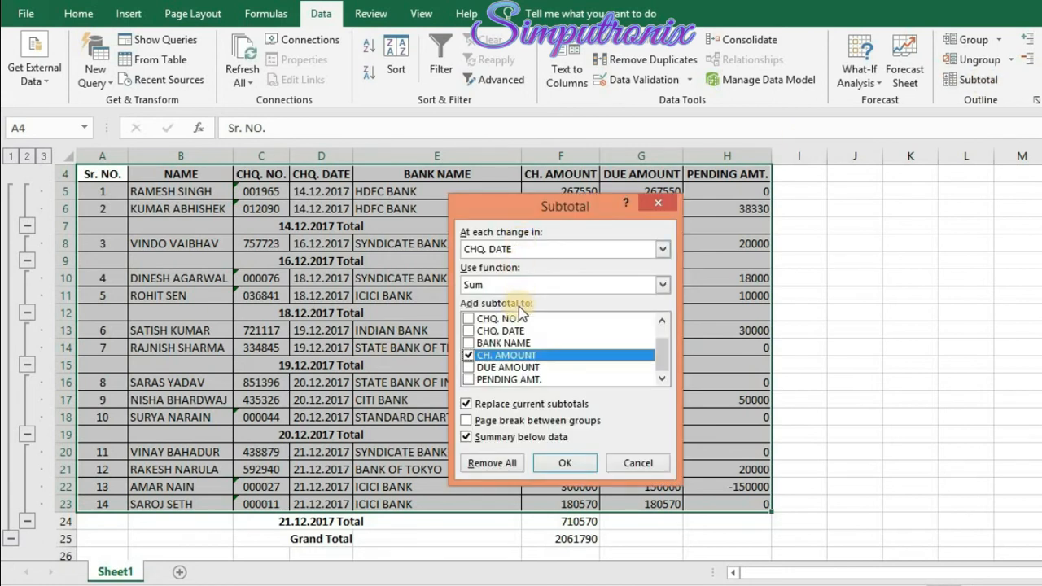
click(544, 248)
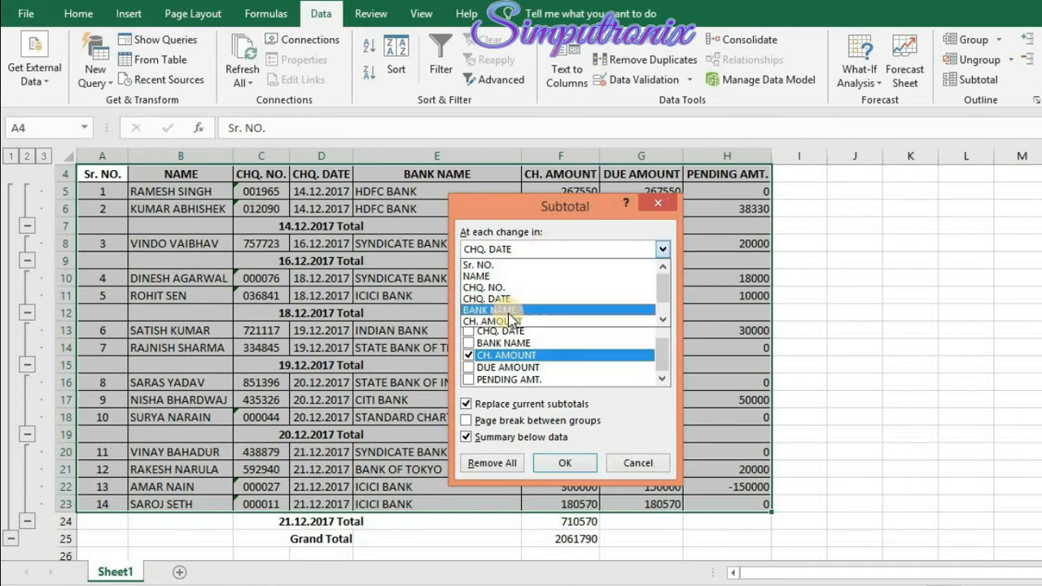
click(508, 312)
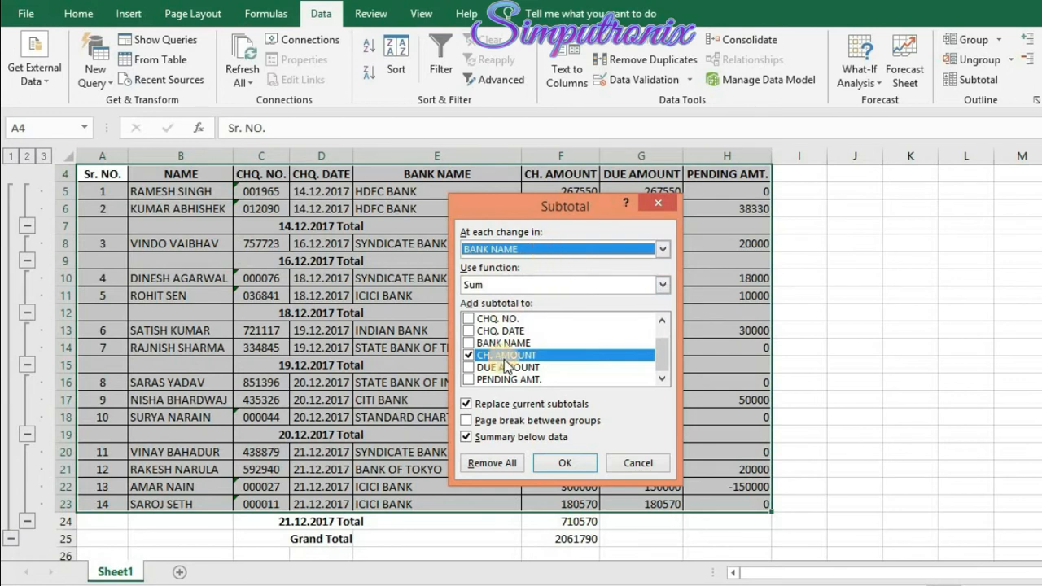
click(569, 465)
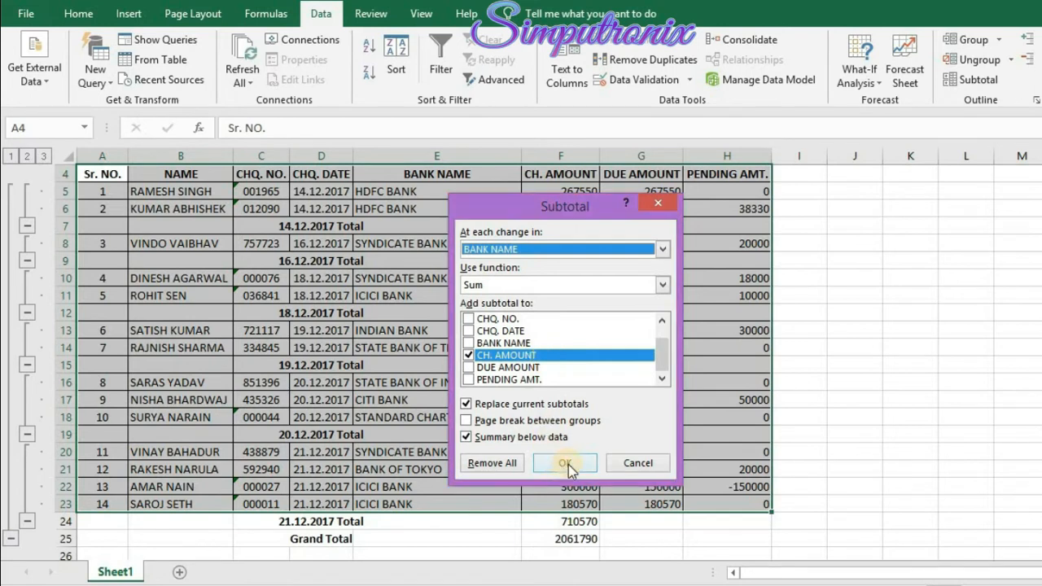
click(568, 464)
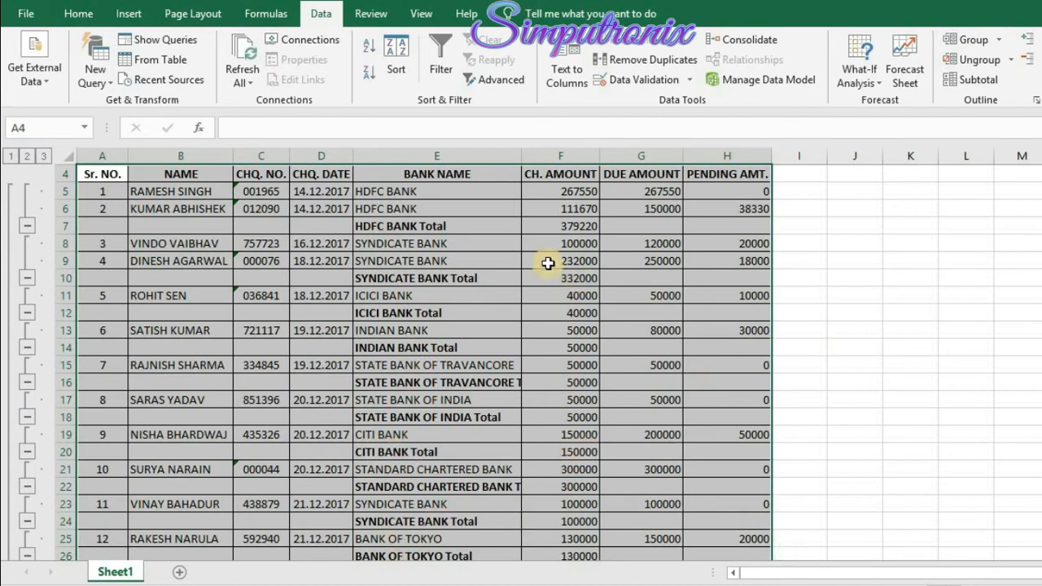
Step: Replace the subtotals with sums of CH. AMOUNT, DUE AMOUNT and PENDING AMT. at each change in CHQ. DATE
click(965, 84)
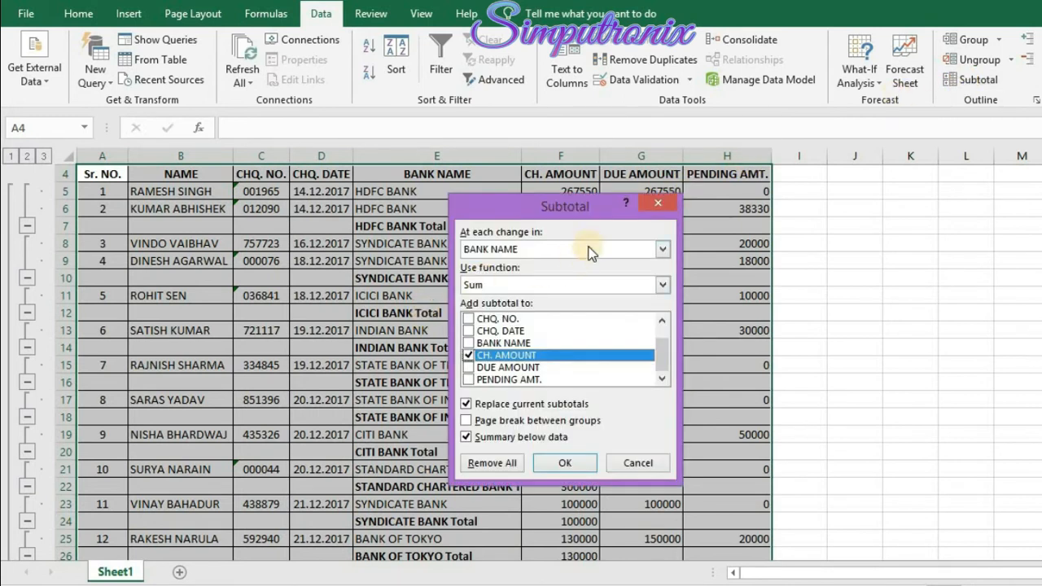
click(663, 251)
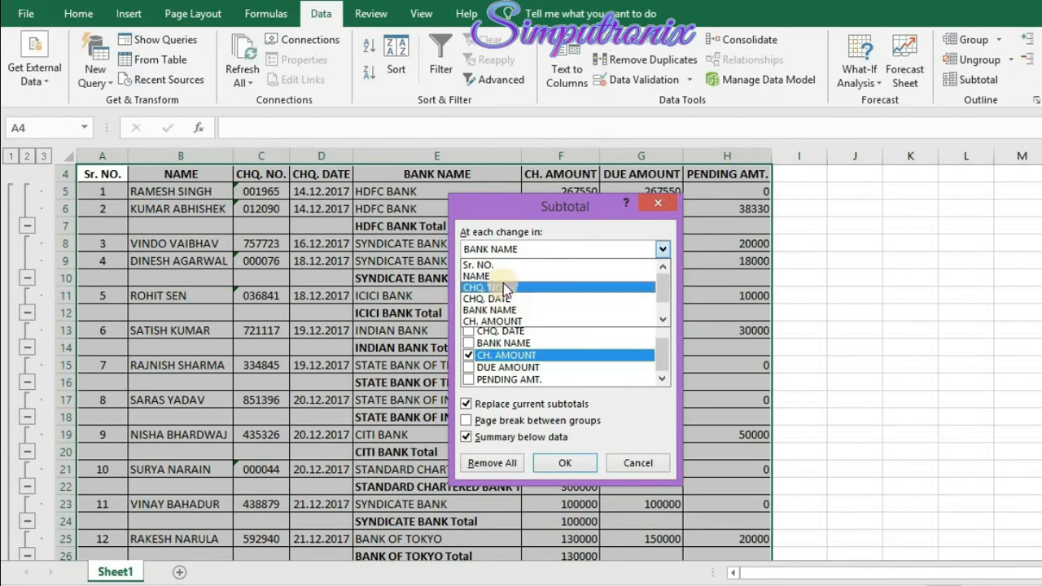
click(496, 298)
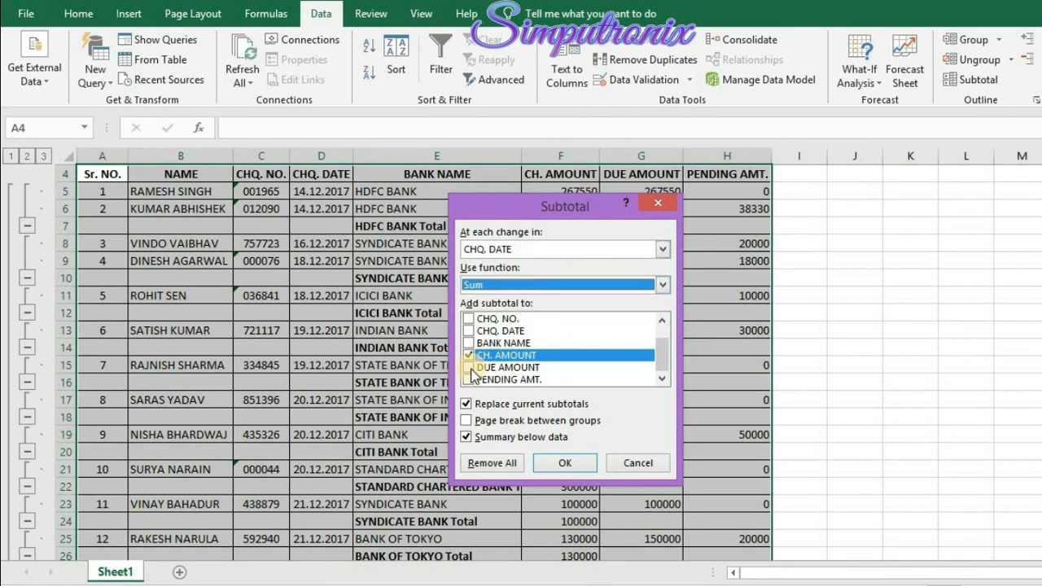
click(470, 368)
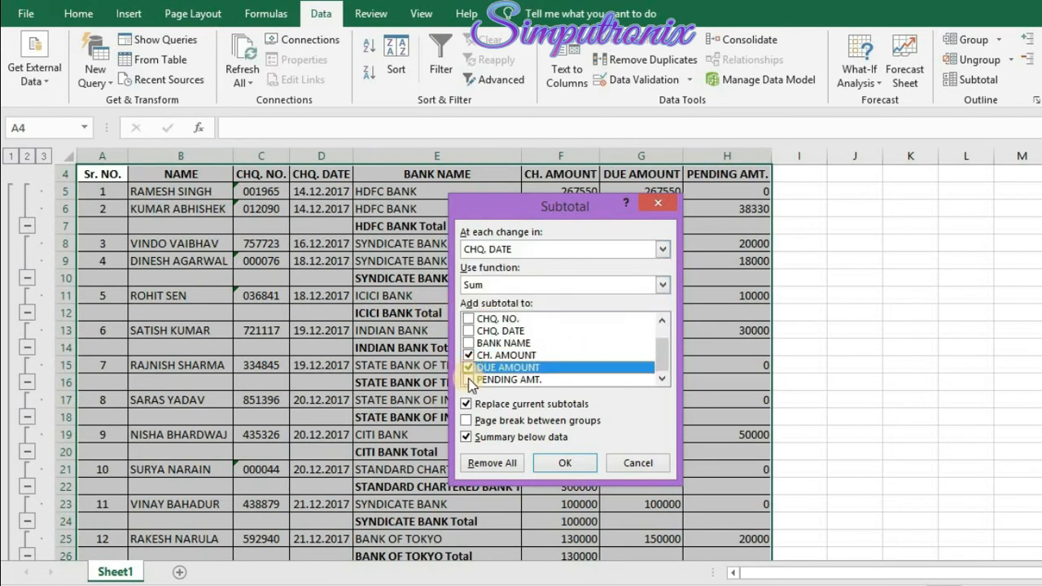
click(469, 379)
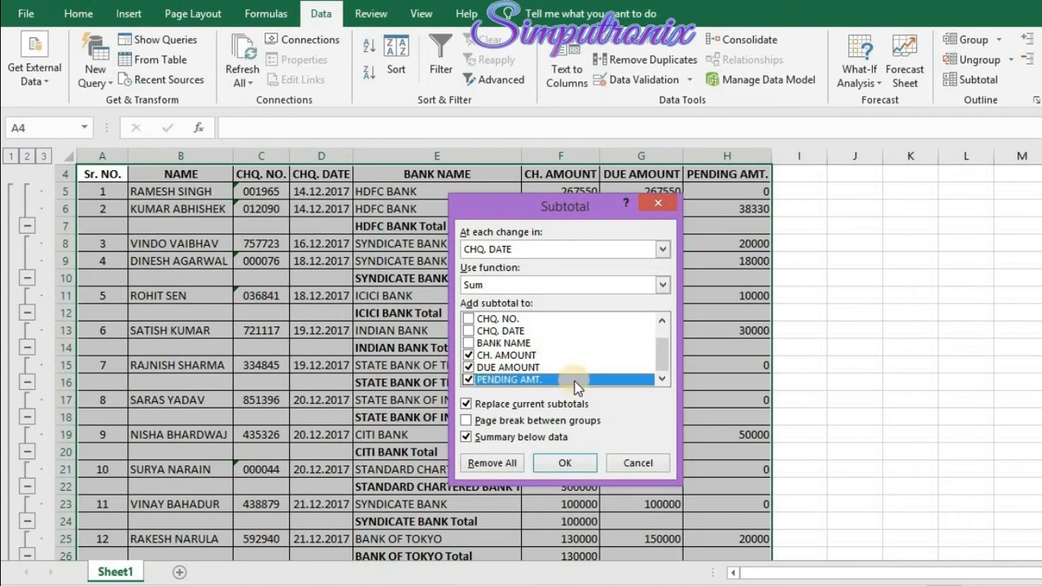
click(568, 462)
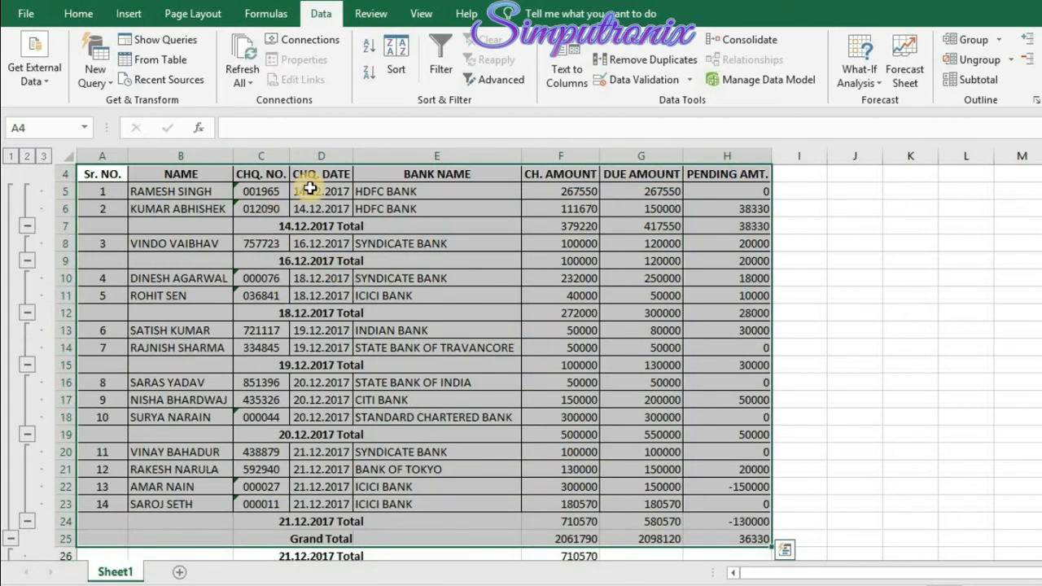
Step: Examine the 14.12.2017 Total row's subtotal formulas for CH. AMOUNT, DUE AMOUNT and PENDING AMT
click(305, 227)
key(Right)
key(Right)
key(Right)
key(Right)
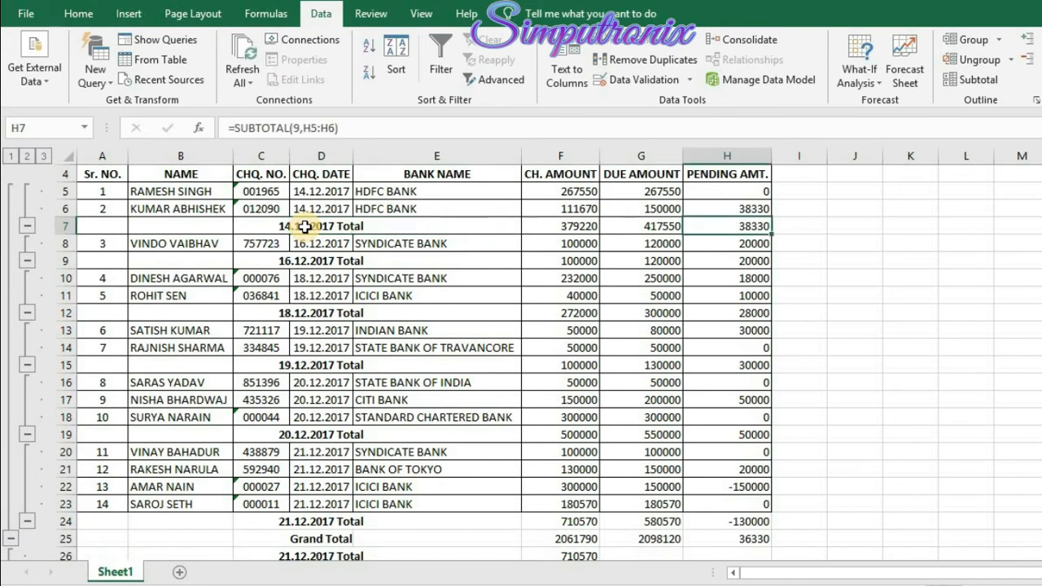
key(Left)
key(Left)
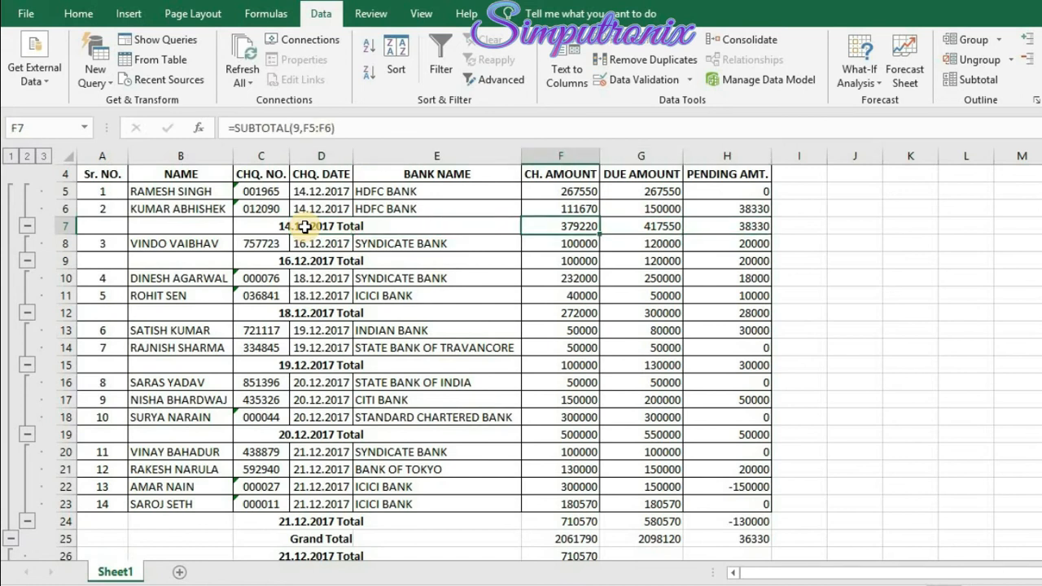
key(Right)
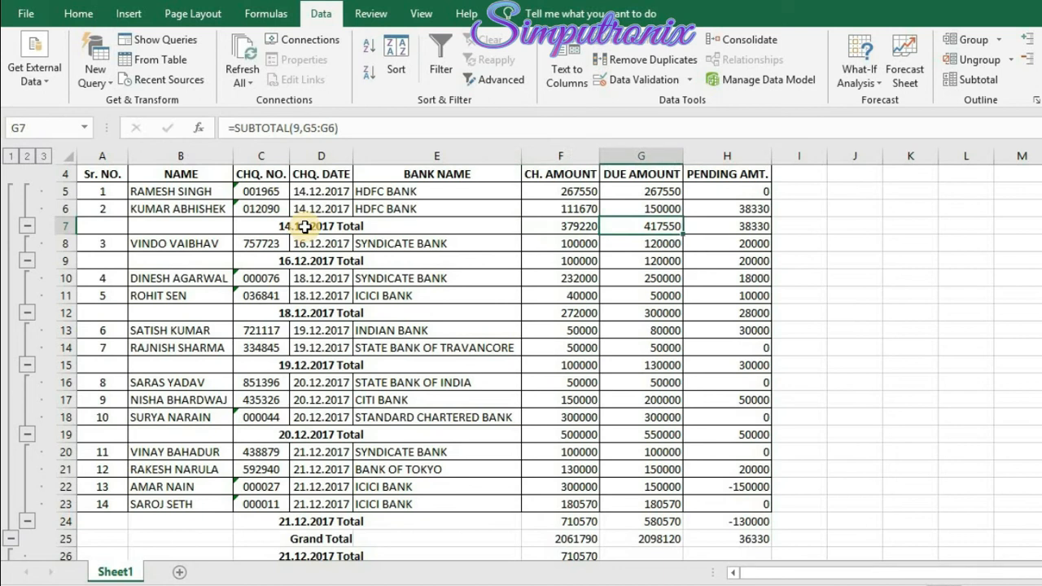
key(Right)
key(Left)
key(Left)
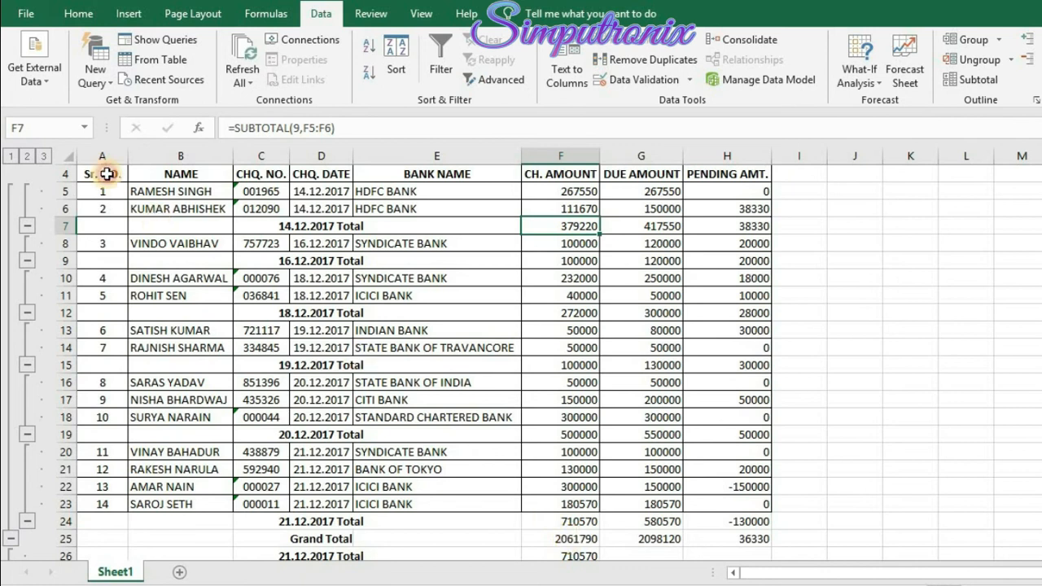
Step: Remove all subtotals from the collection table, starting at the Sr. NO. header row
drag(98, 174, 595, 321)
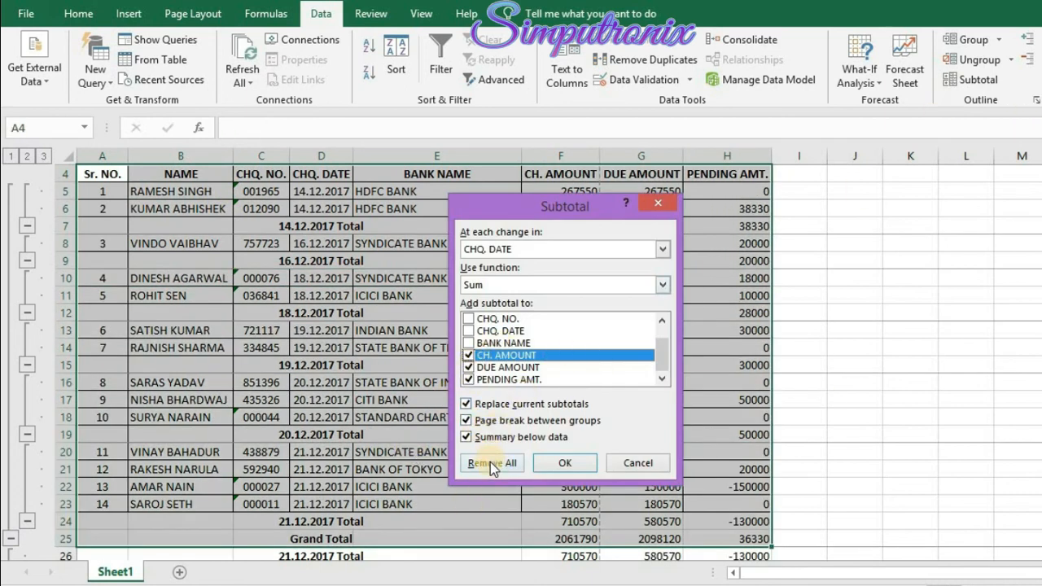
click(491, 461)
click(308, 312)
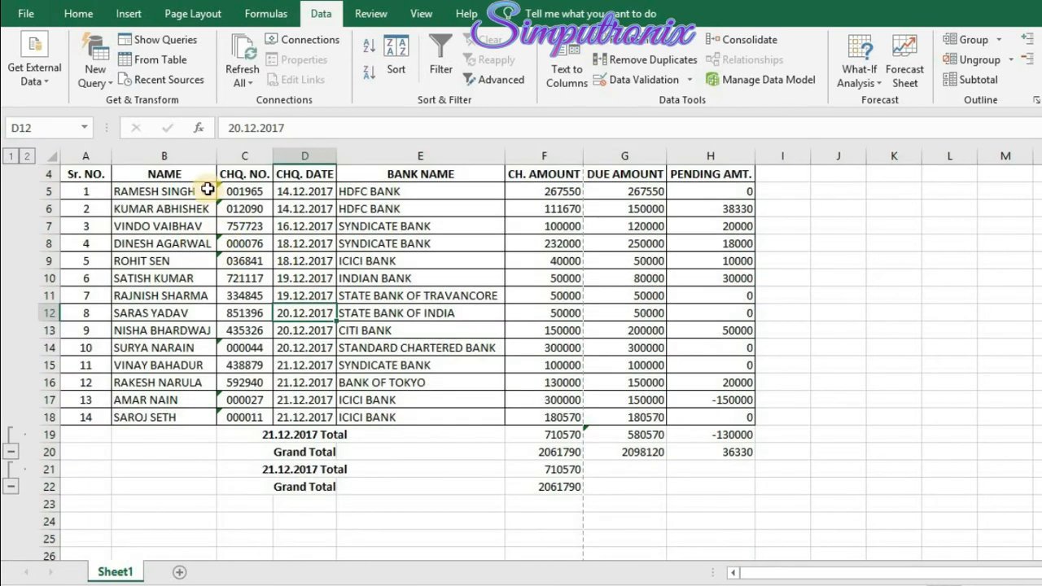
Step: Look over the collection report from its title down through the records in the NAME column
click(208, 189)
key(Up)
key(Up)
key(Up)
key(Up)
key(Down)
key(Down)
key(Down)
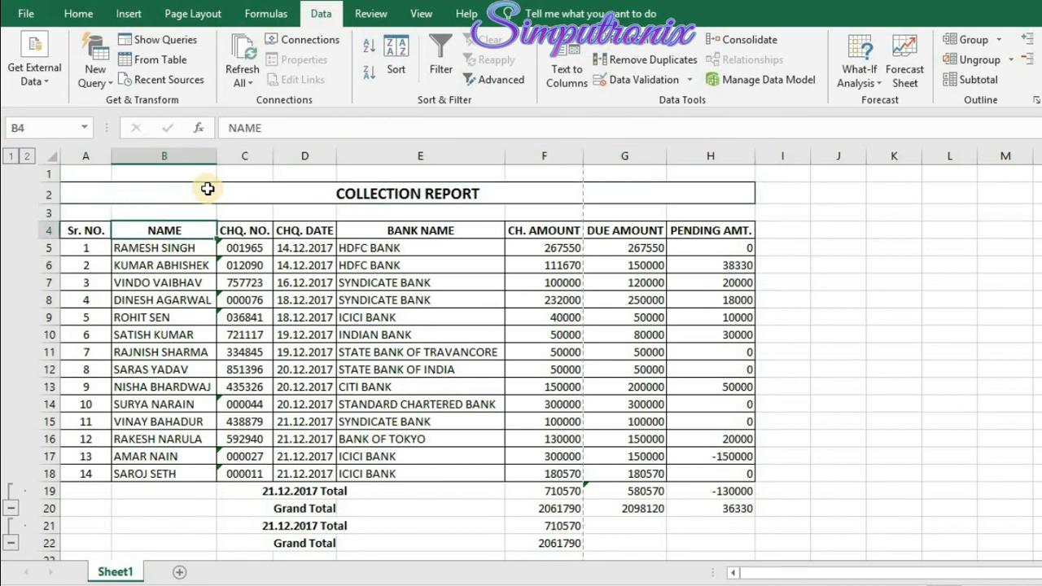
key(Down)
key(Down)
key(Down)
key(Down)
key(Down)
key(Down)
key(Down)
key(Down)
key(Down)
key(Down)
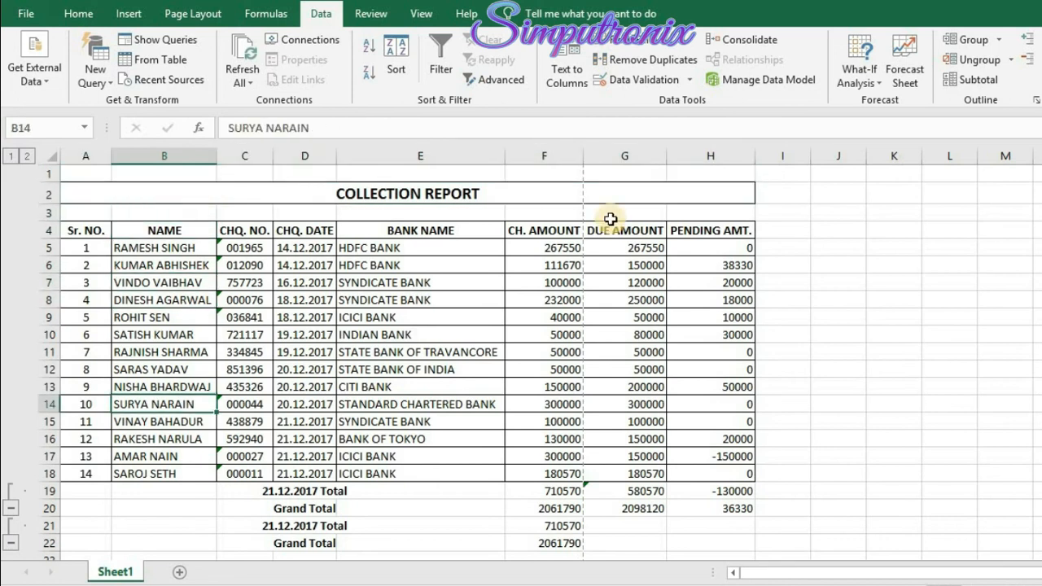